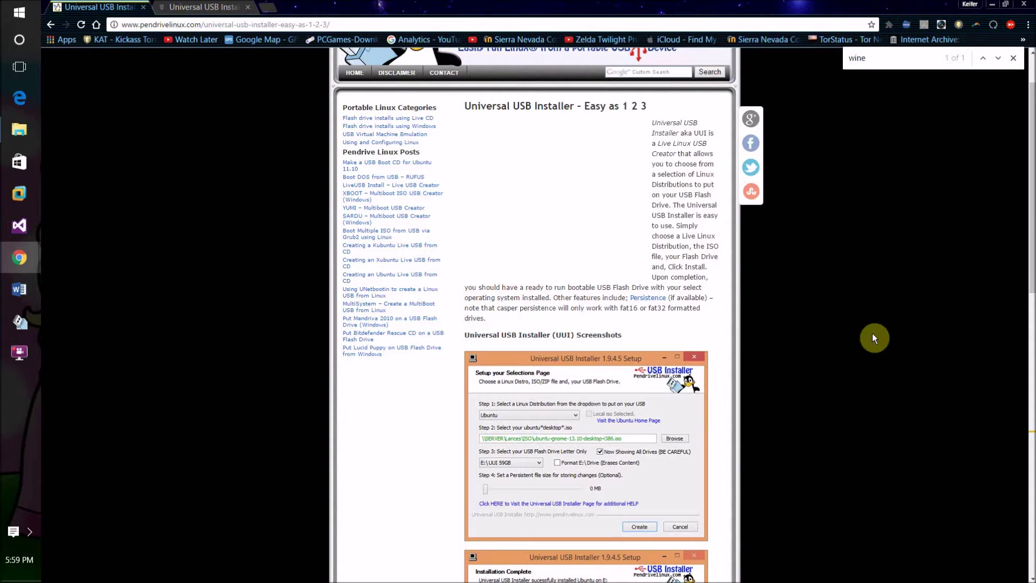
Step: Highlight the web addresses of the pendrivelinux installer page and the Google Drive page for Universal USB Installer.zip, and return to the pendrivelinux page
{"action": "left_click_drag", "start_coordinate": [330, 25], "coordinate": [108, 6]}
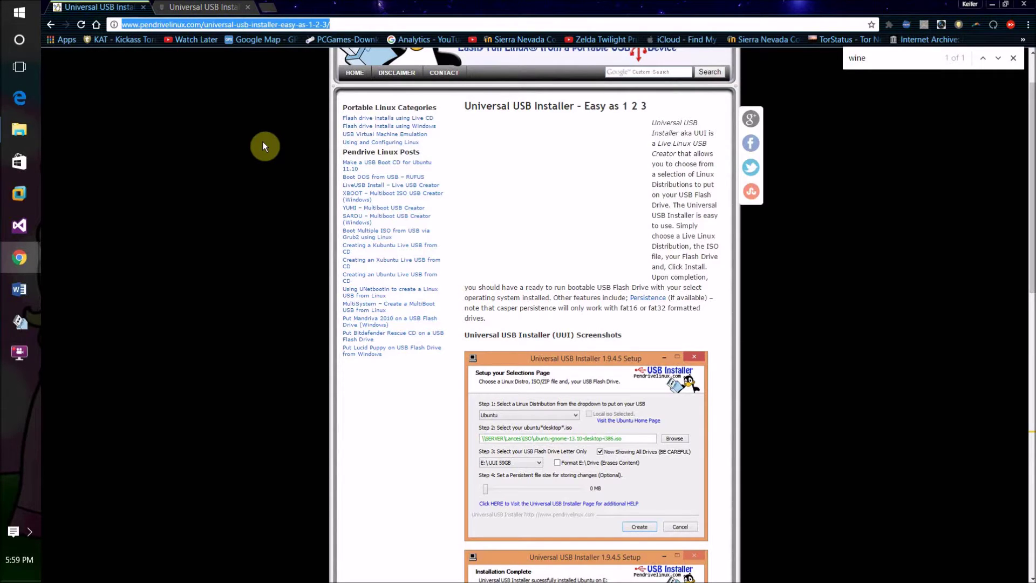
{"action": "left_click", "coordinate": [207, 6]}
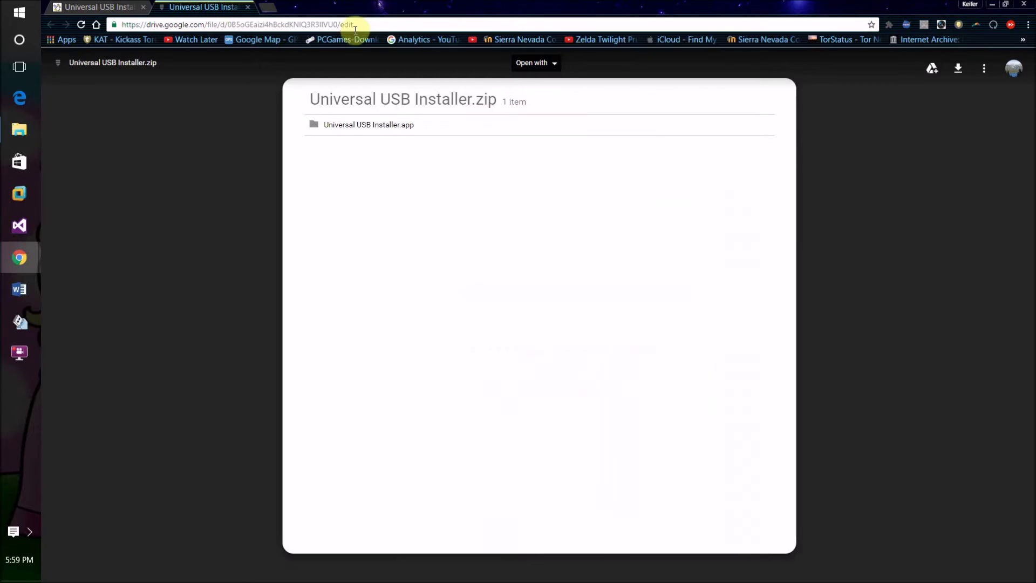
{"action": "left_click_drag", "start_coordinate": [382, 27], "coordinate": [121, 26]}
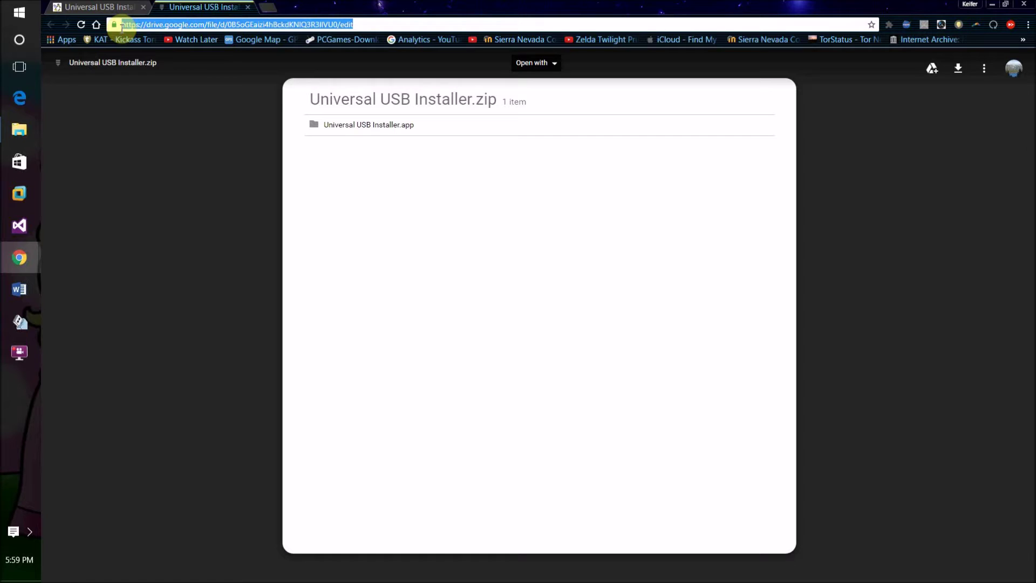
{"action": "left_click", "coordinate": [94, 6]}
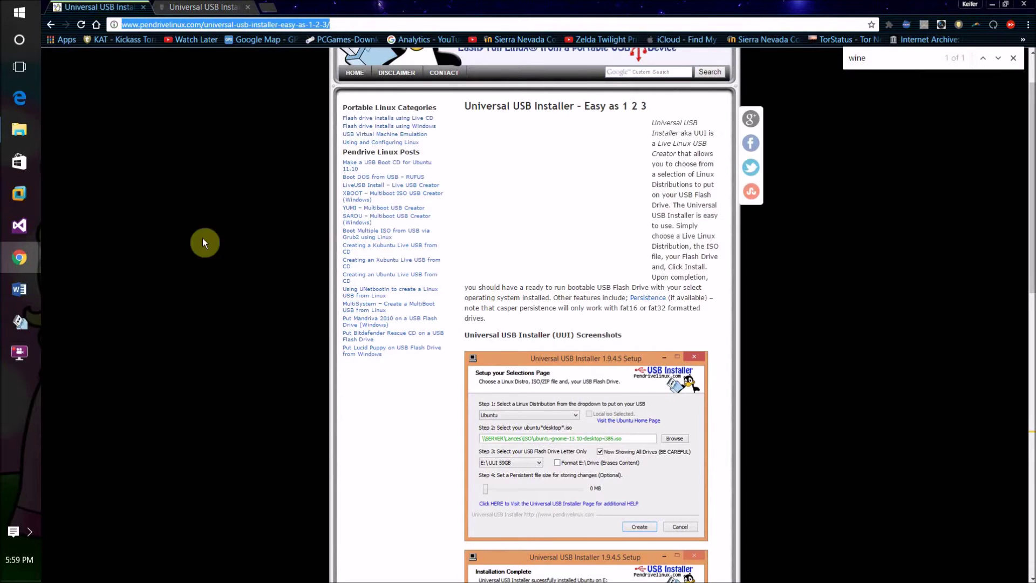
Step: Download Universal-USB-Installer-1.9.6.8.exe from the pendrivelinux page
{"action": "scroll", "coordinate": [229, 280], "scroll_direction": "down", "scroll_amount": 2}
{"action": "scroll", "coordinate": [229, 279], "scroll_direction": "down", "scroll_amount": 10}
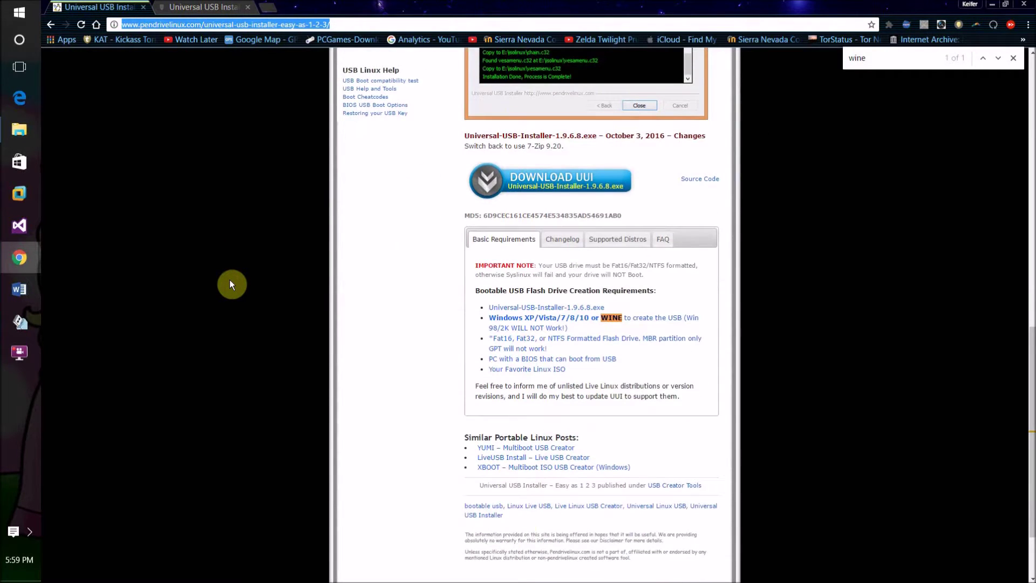
{"action": "scroll", "coordinate": [229, 280], "scroll_direction": "up", "scroll_amount": 1}
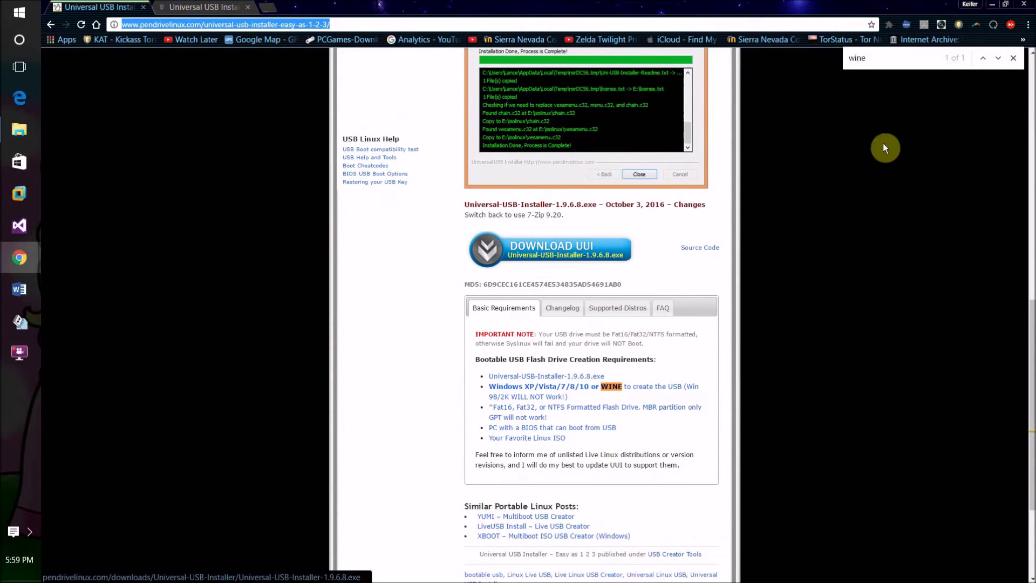
{"action": "scroll", "coordinate": [713, 292], "scroll_direction": "down", "scroll_amount": 3}
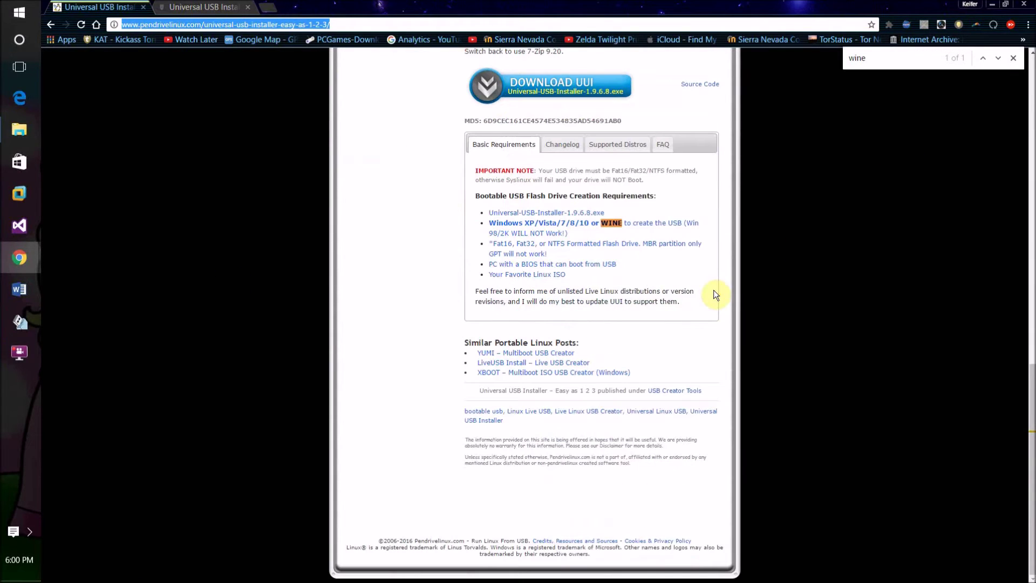
{"action": "left_click", "coordinate": [1028, 24]}
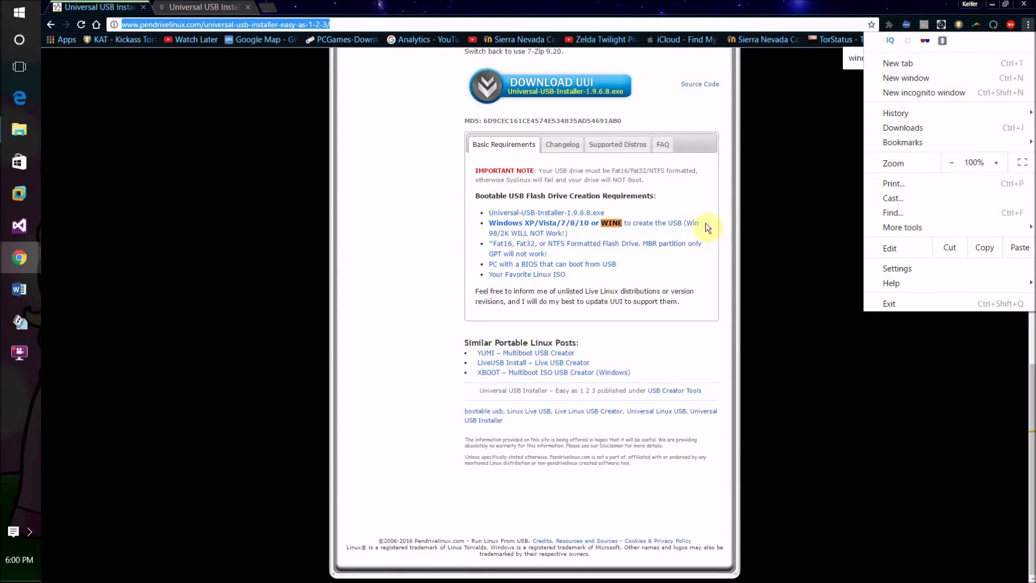
{"action": "left_click", "coordinate": [727, 356]}
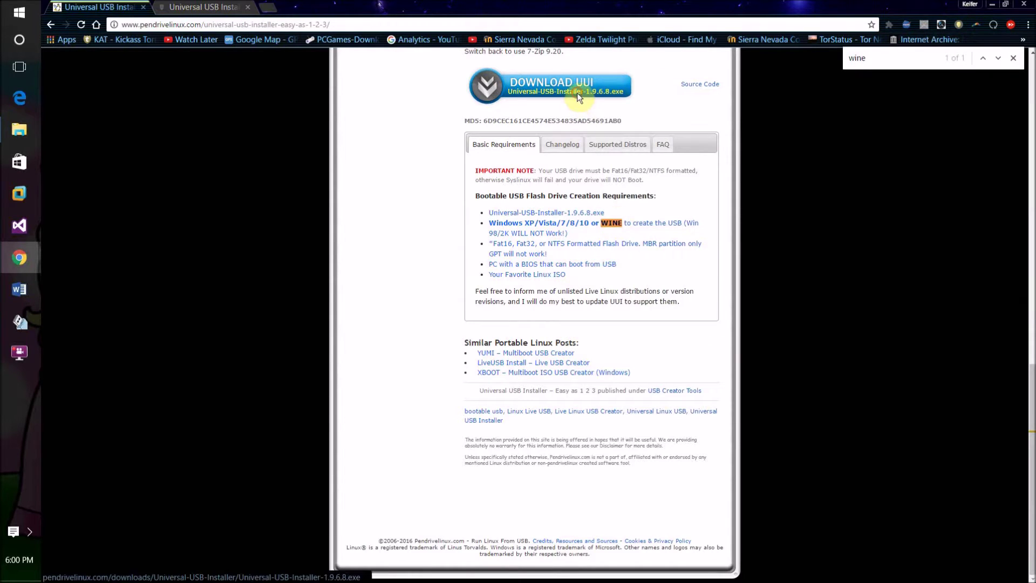
{"action": "left_click", "coordinate": [615, 92]}
{"action": "left_click", "coordinate": [453, 312]}
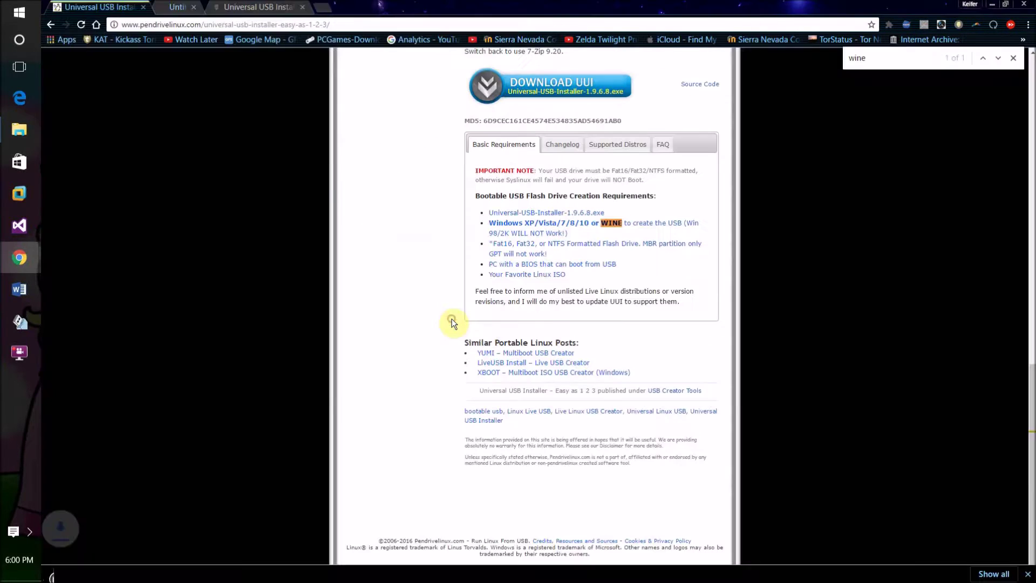
Step: Launch the downloaded Universal USB Installer and accept its license agreement
{"action": "left_click", "coordinate": [134, 570]}
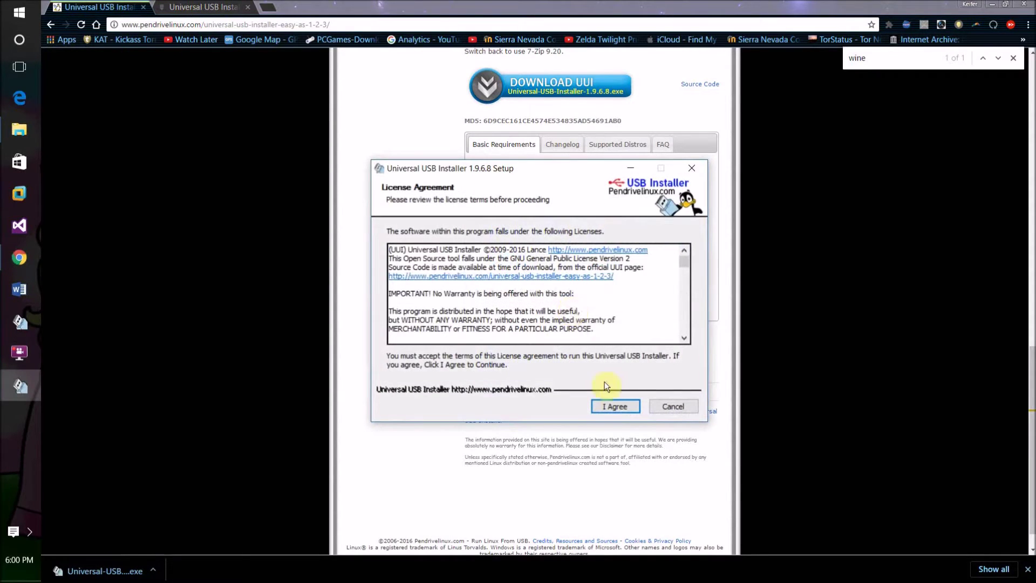
{"action": "left_click", "coordinate": [604, 409]}
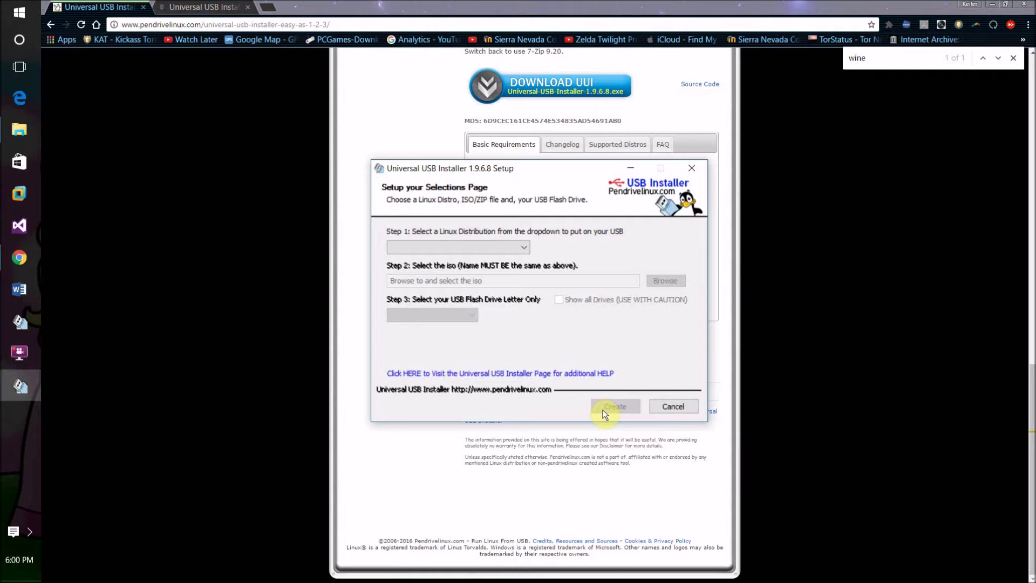
Step: Look through the installer's list of Linux distributions, down to the security testing and non-Linux software categories
{"action": "left_click", "coordinate": [504, 247]}
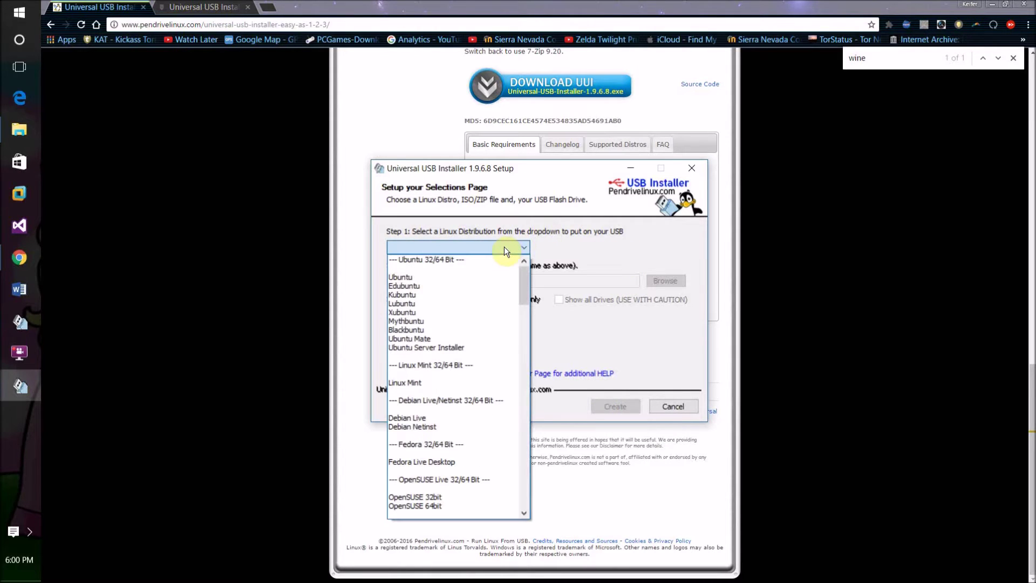
{"action": "left_click", "coordinate": [504, 247]}
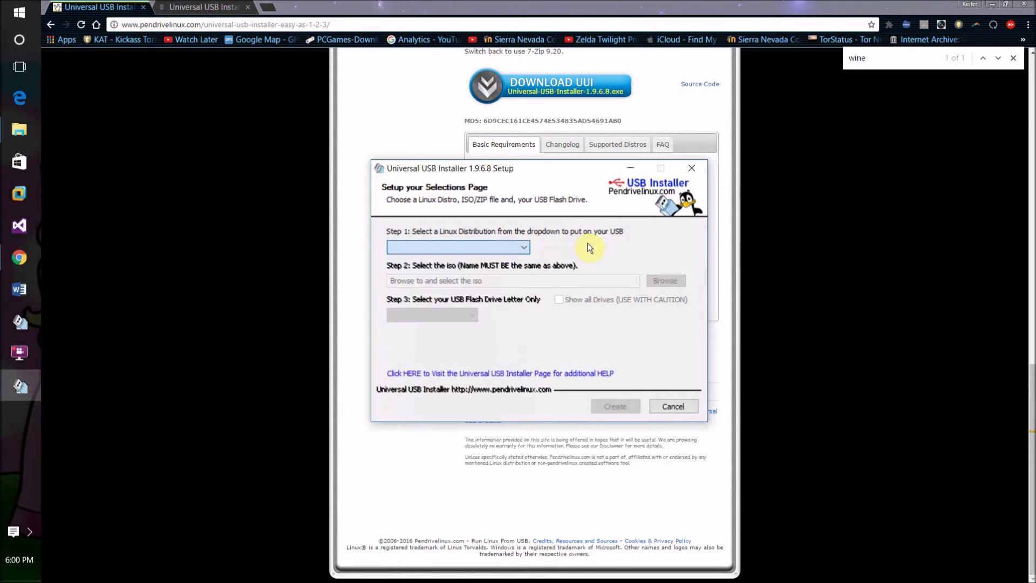
{"action": "left_click", "coordinate": [503, 248]}
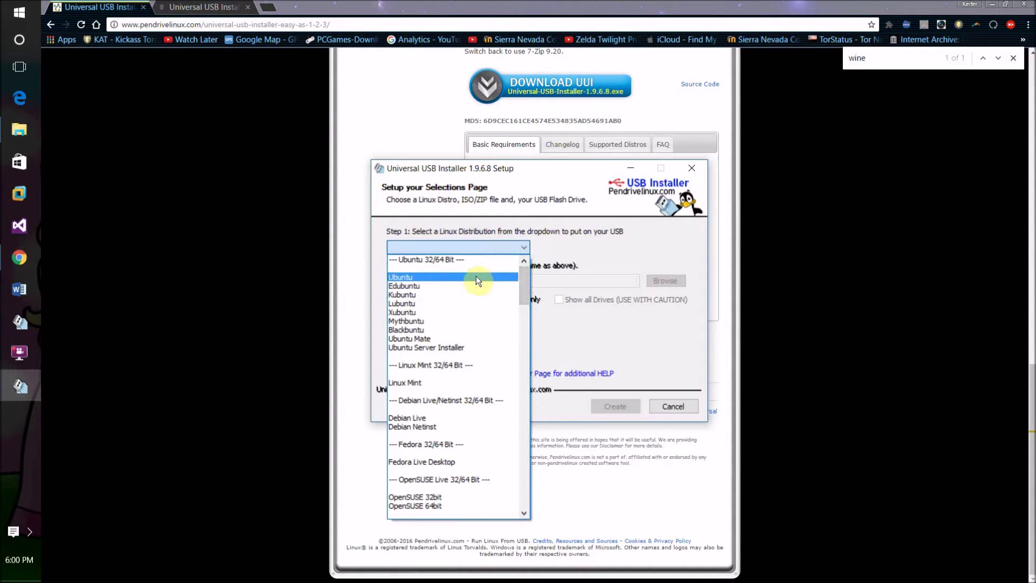
{"action": "left_click", "coordinate": [478, 250]}
{"action": "left_click", "coordinate": [478, 250]}
{"action": "left_click", "coordinate": [478, 251]}
{"action": "left_click", "coordinate": [478, 250]}
{"action": "scroll", "coordinate": [489, 424], "scroll_direction": "down", "scroll_amount": 4}
{"action": "scroll", "coordinate": [490, 425], "scroll_direction": "down", "scroll_amount": 9}
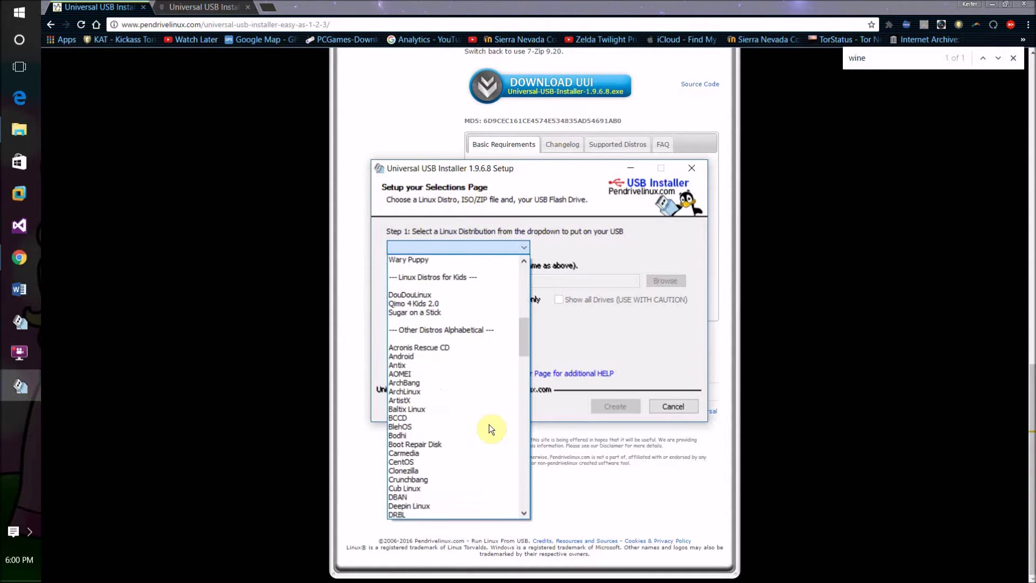
{"action": "scroll", "coordinate": [489, 424], "scroll_direction": "down", "scroll_amount": 10}
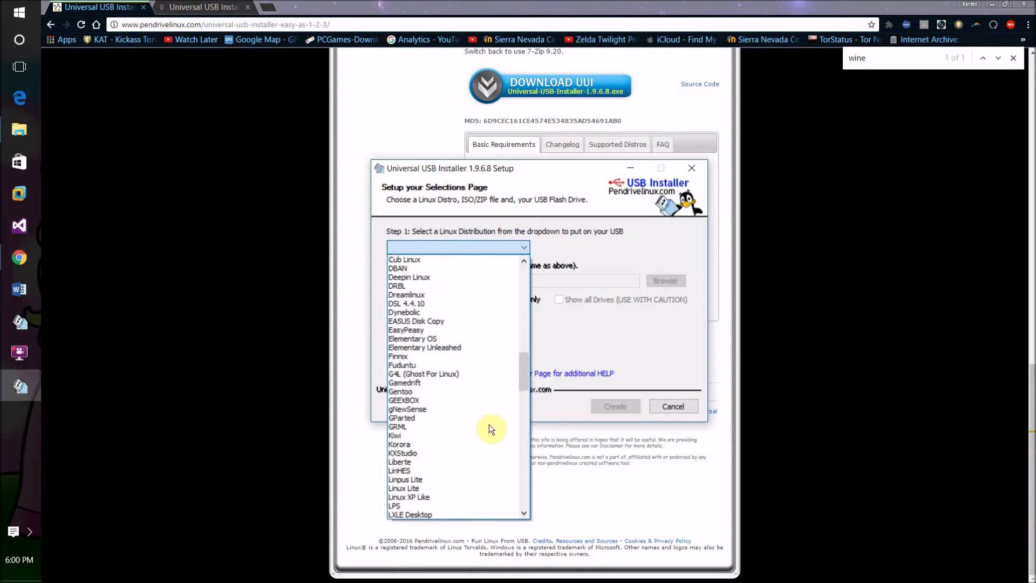
{"action": "scroll", "coordinate": [489, 424], "scroll_direction": "down", "scroll_amount": 12}
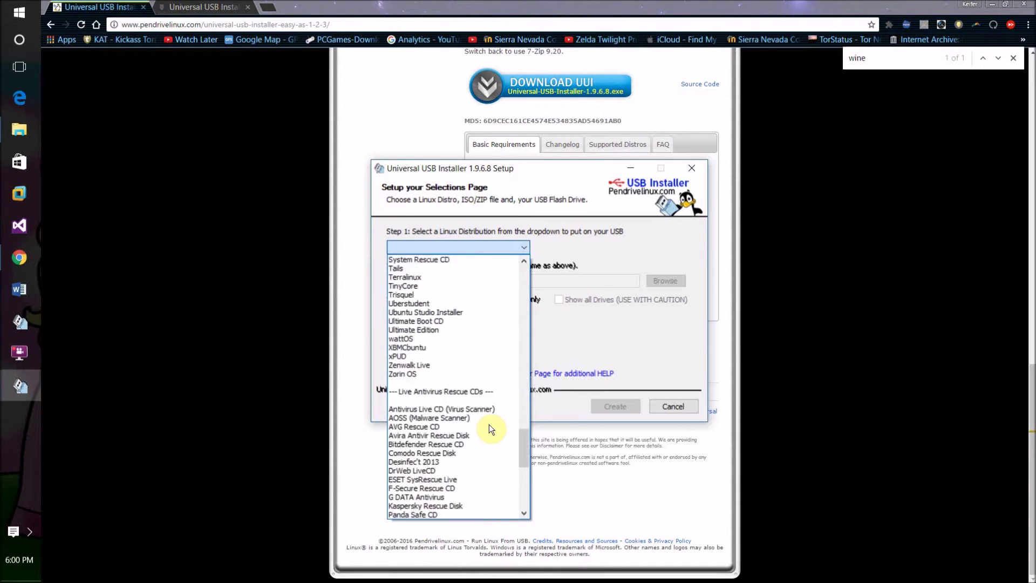
{"action": "scroll", "coordinate": [489, 424], "scroll_direction": "down", "scroll_amount": 4}
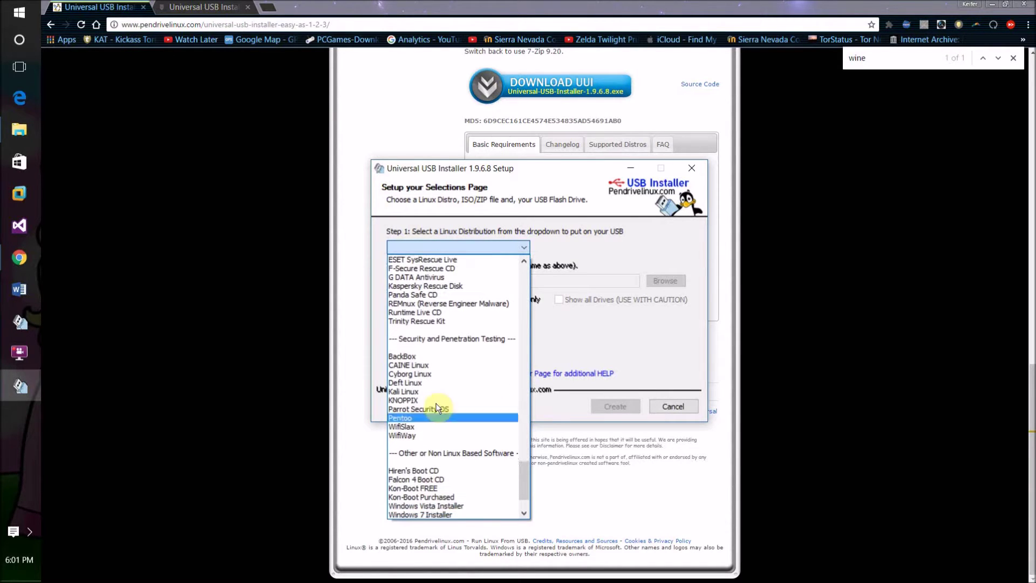
Step: Choose Ubuntu as the distribution and launch its download link in the browser
{"action": "key", "text": "Home"}
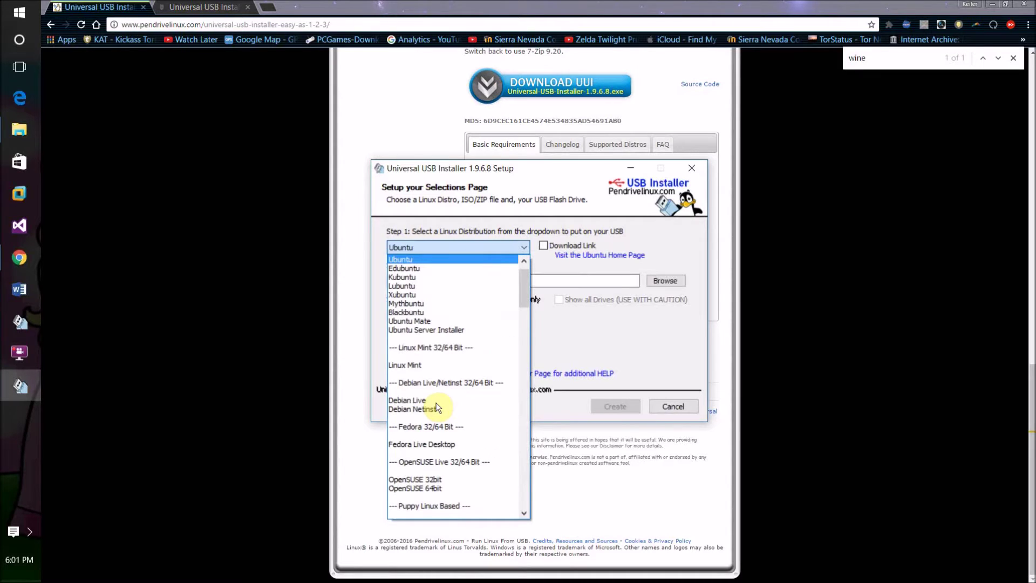
{"action": "left_click", "coordinate": [427, 261]}
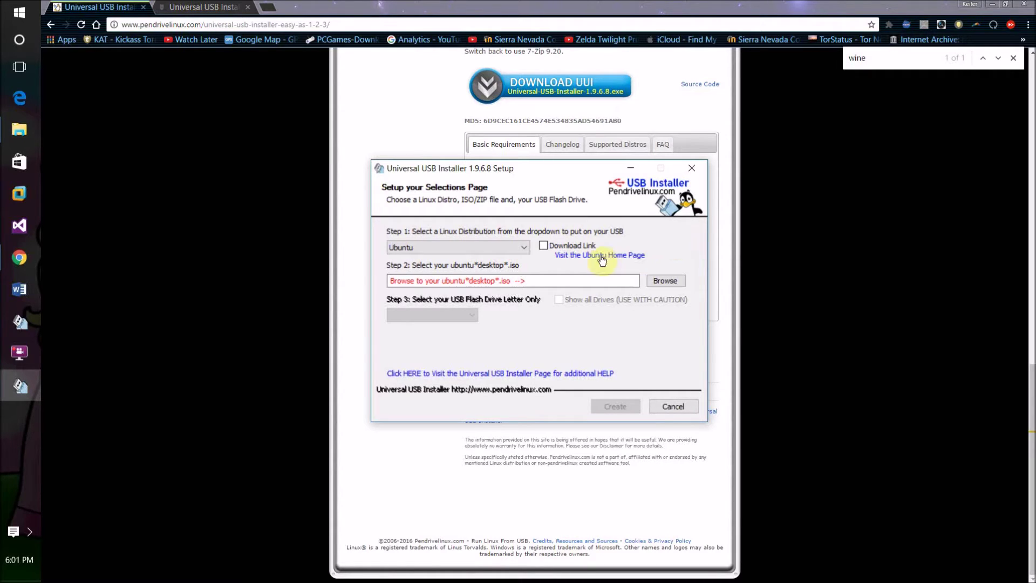
{"action": "left_click", "coordinate": [544, 245]}
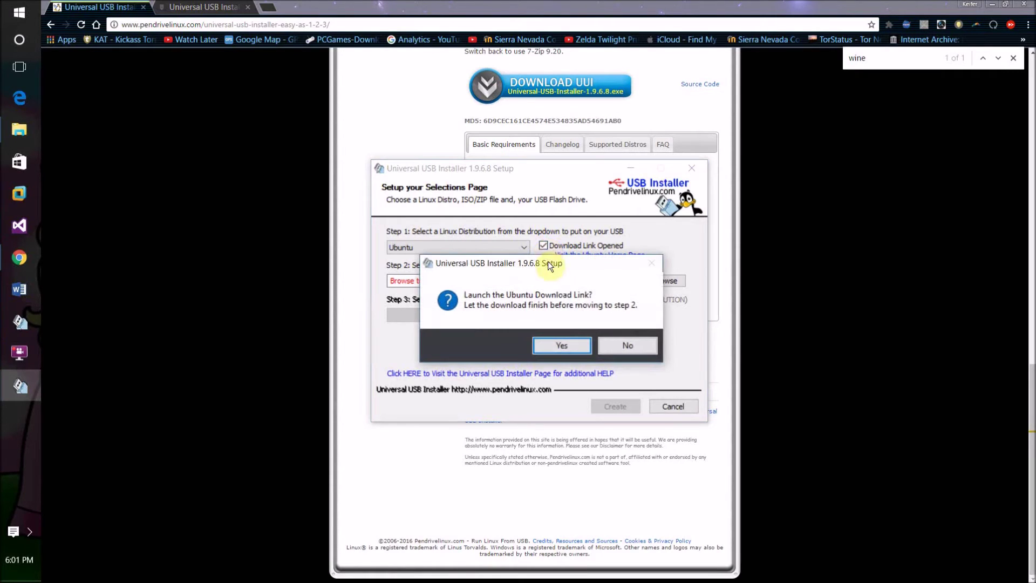
{"action": "left_click", "coordinate": [564, 347]}
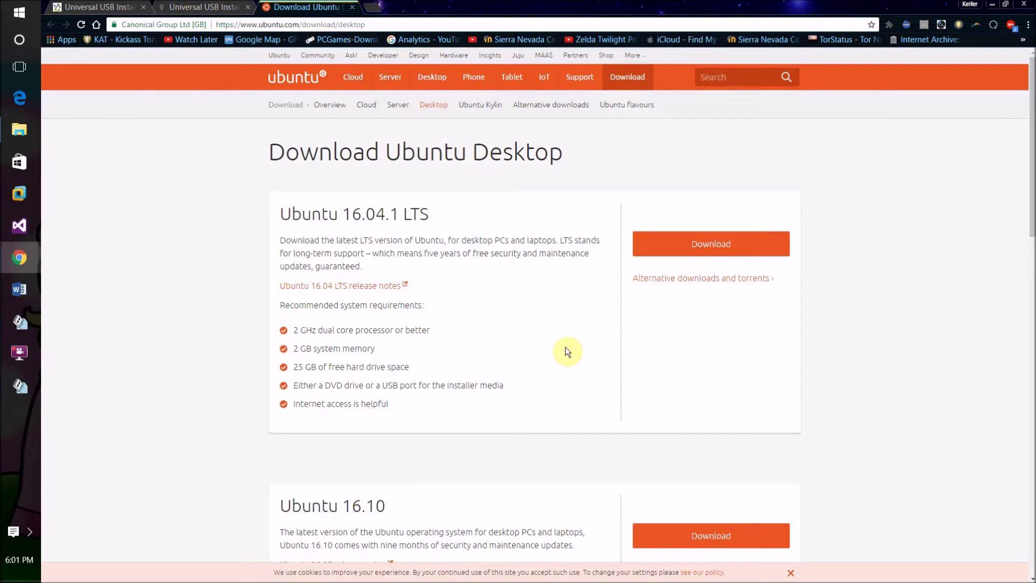
Step: Download the Ubuntu 16.04.1 LTS desktop ISO, skipping the contribution
{"action": "left_click", "coordinate": [685, 250]}
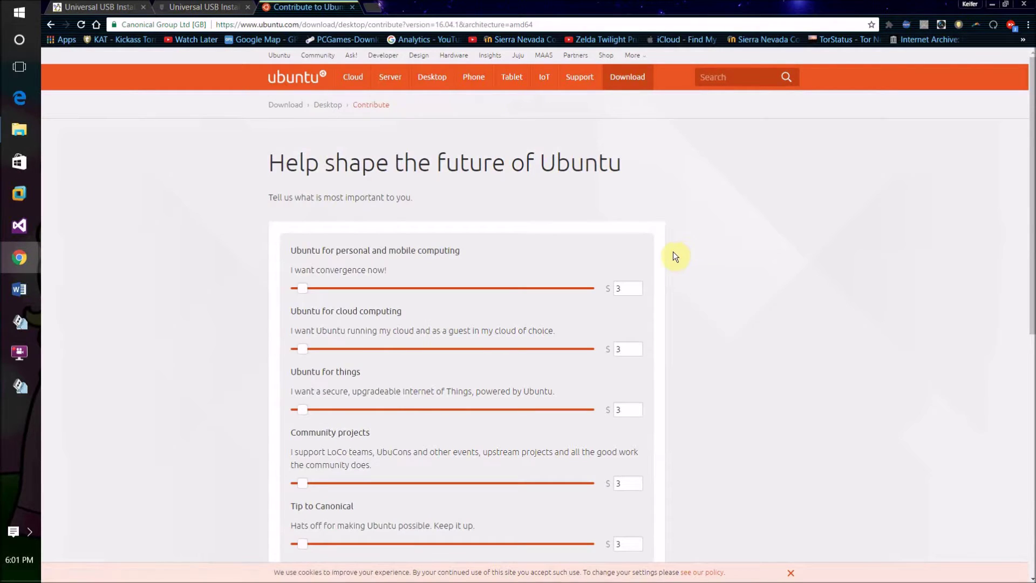
{"action": "scroll", "coordinate": [370, 127], "scroll_direction": "down", "scroll_amount": 10}
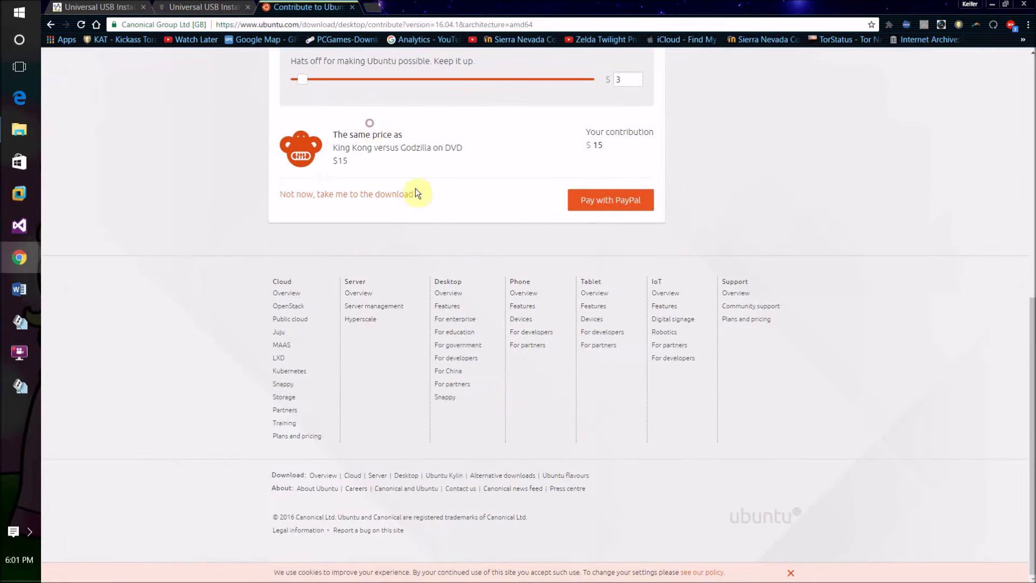
{"action": "scroll", "coordinate": [503, 296], "scroll_direction": "up", "scroll_amount": 3}
{"action": "left_click", "coordinate": [402, 355]}
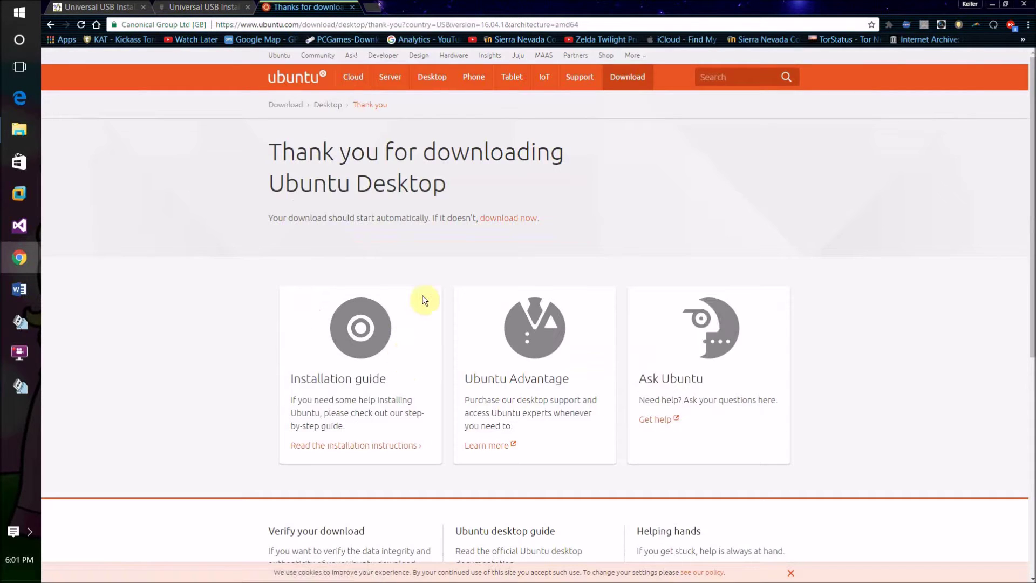
{"action": "left_click", "coordinate": [525, 217]}
{"action": "left_click", "coordinate": [455, 311]}
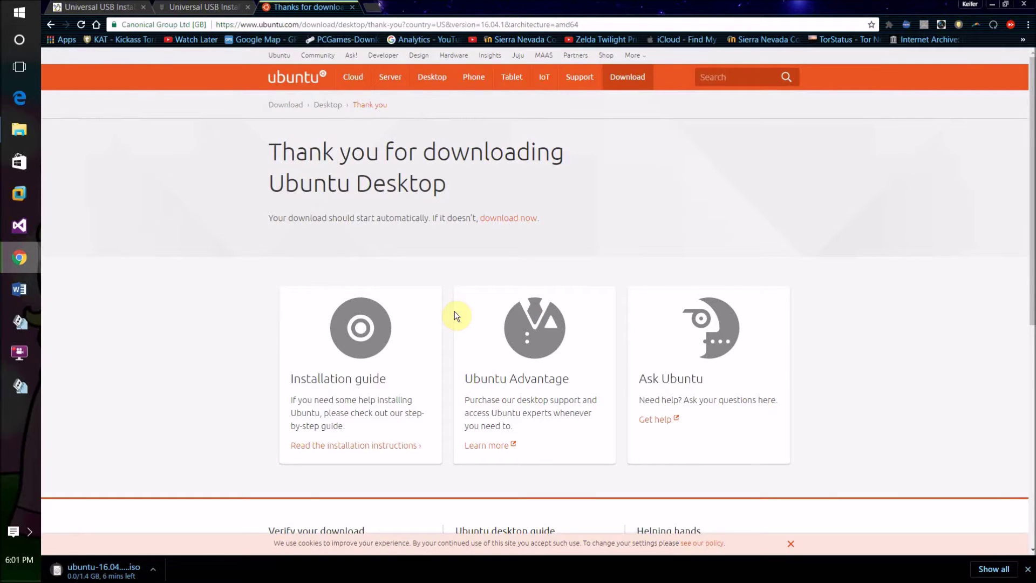
{"action": "left_click", "coordinate": [197, 7]}
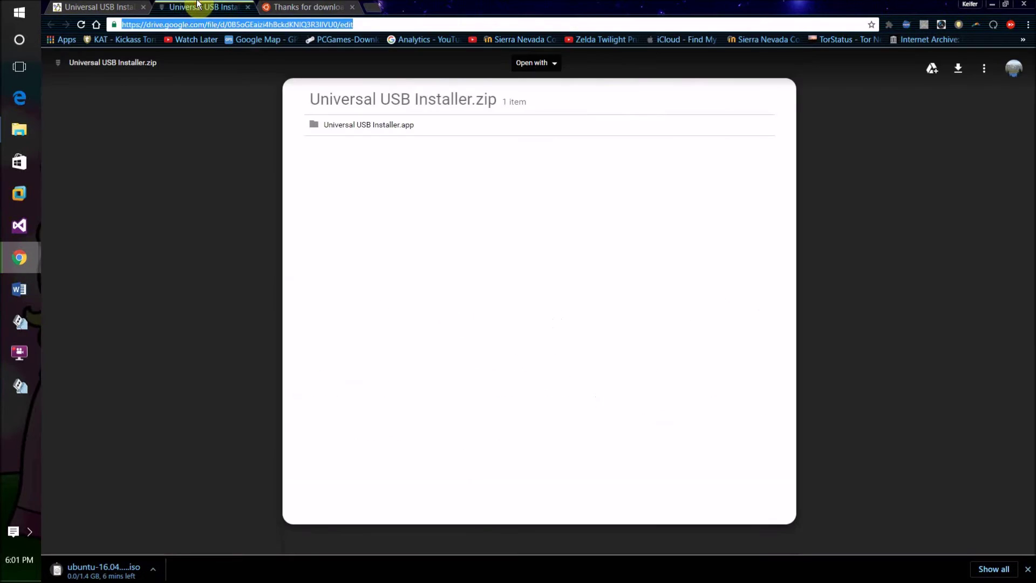
{"action": "left_click", "coordinate": [128, 6]}
{"action": "left_click", "coordinate": [305, 6]}
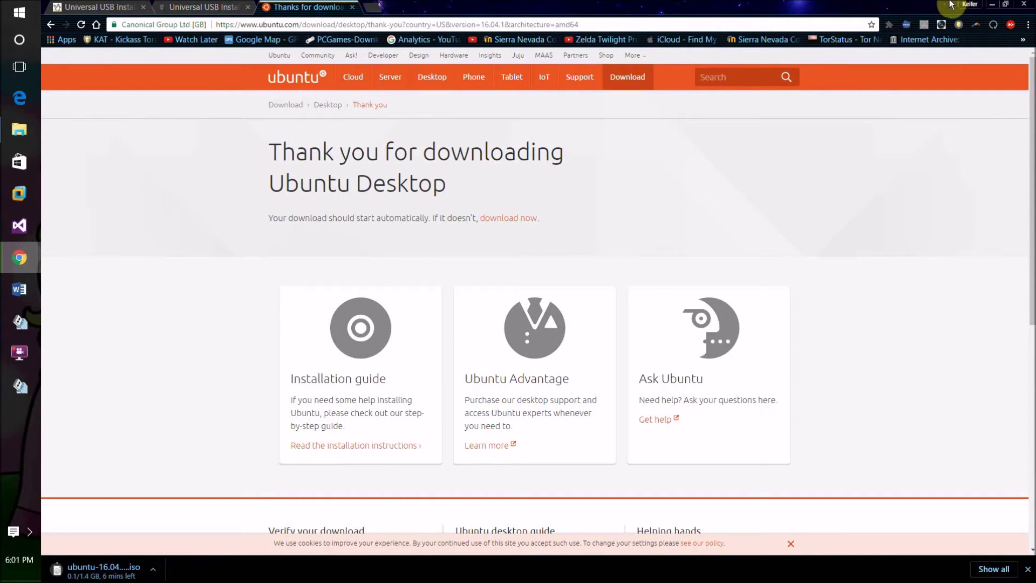
Step: Minimize the browser, view the installer's ISO file selection dialog, and close it without choosing a file
{"action": "left_click", "coordinate": [992, 4]}
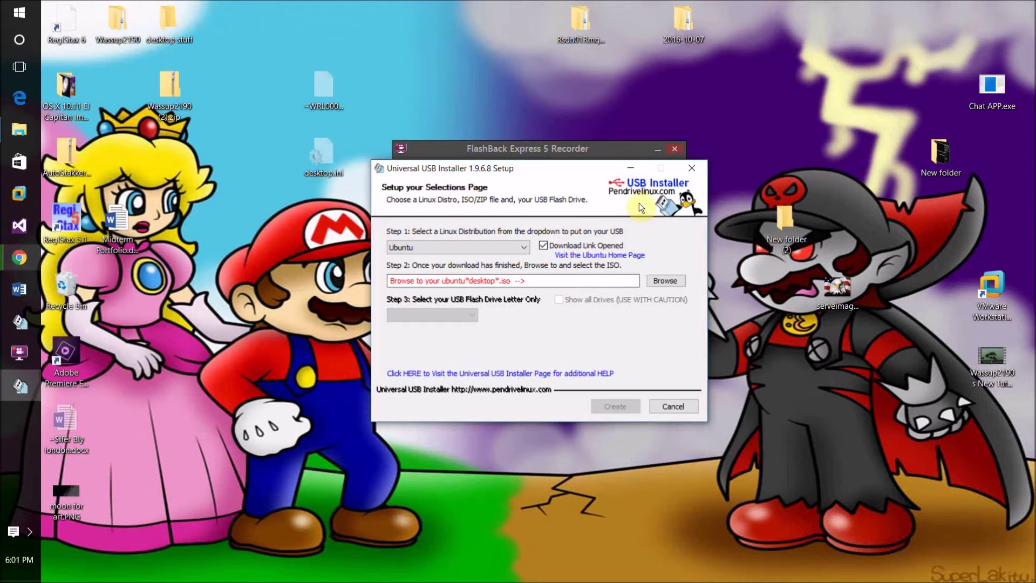
{"action": "left_click", "coordinate": [559, 285]}
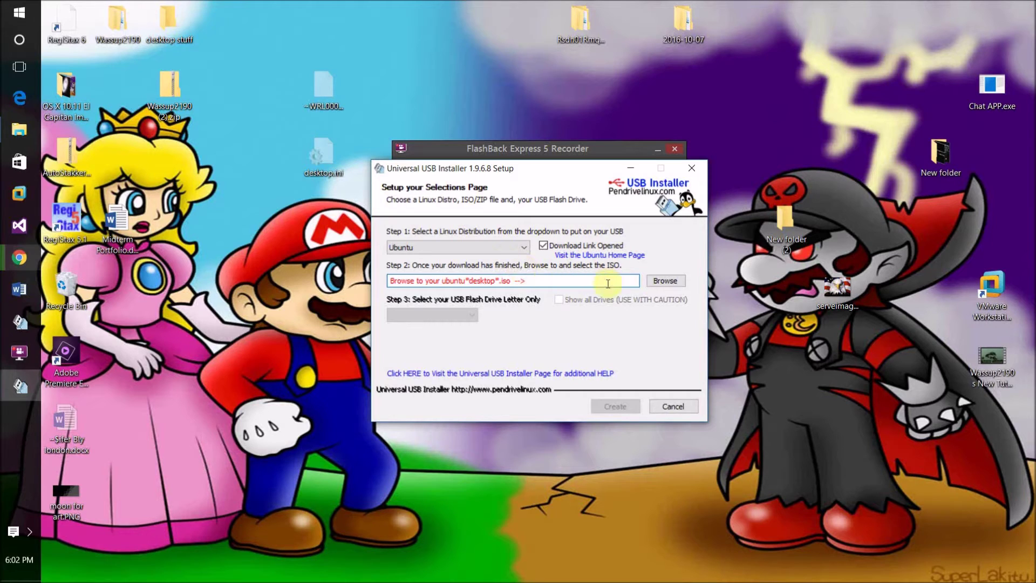
{"action": "left_click", "coordinate": [673, 279]}
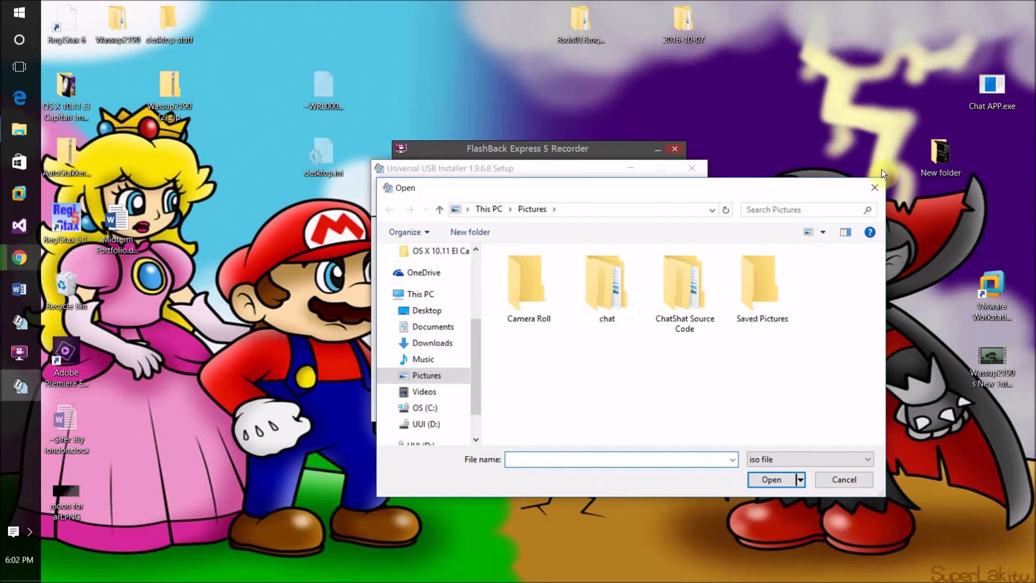
{"action": "left_click", "coordinate": [869, 194]}
Step: Choose Windows 10 Installer as the distribution for the USB drive
{"action": "left_click", "coordinate": [518, 248]}
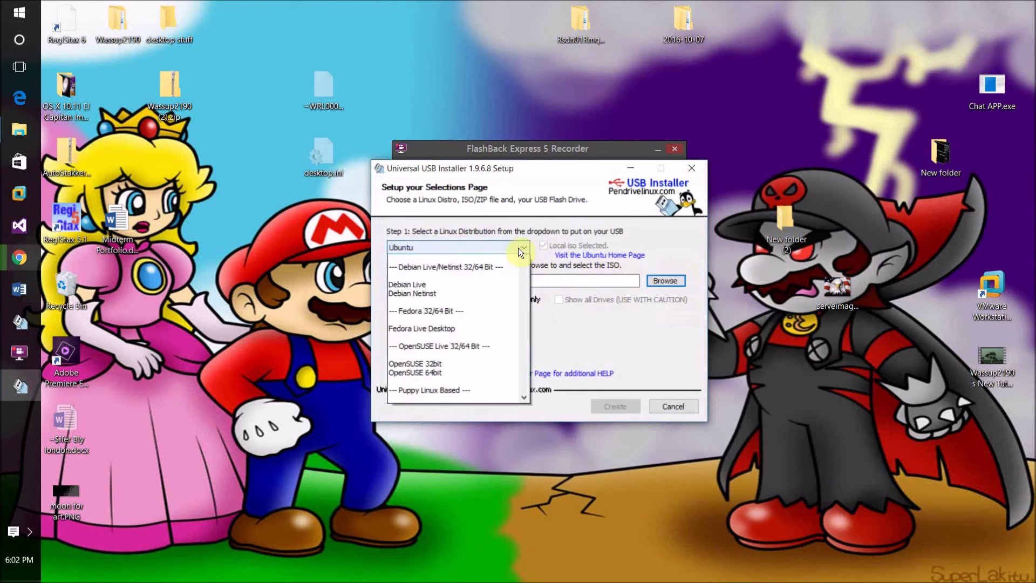
{"action": "left_click_drag", "start_coordinate": [529, 297], "coordinate": [538, 550]}
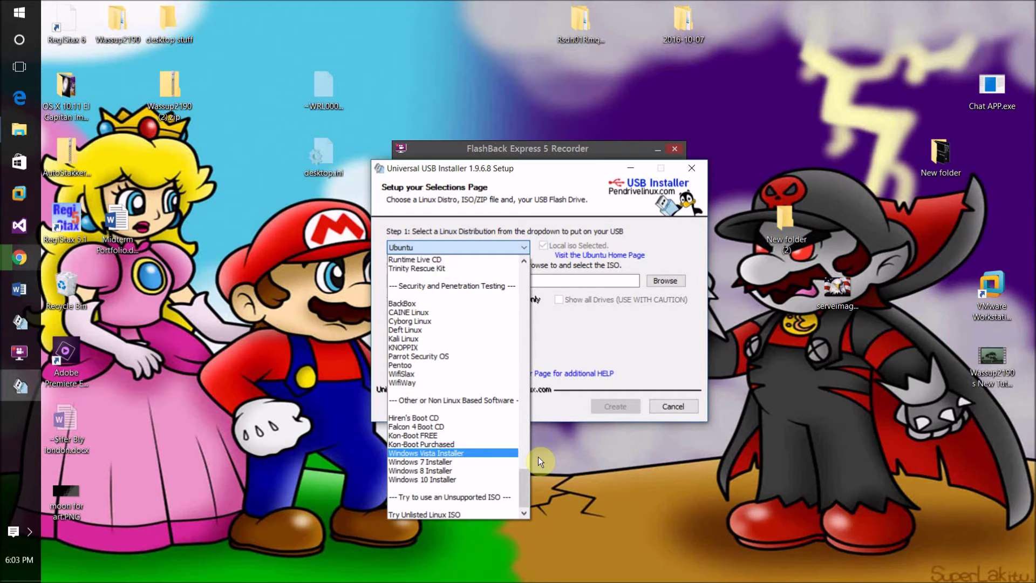
{"action": "left_click", "coordinate": [503, 479]}
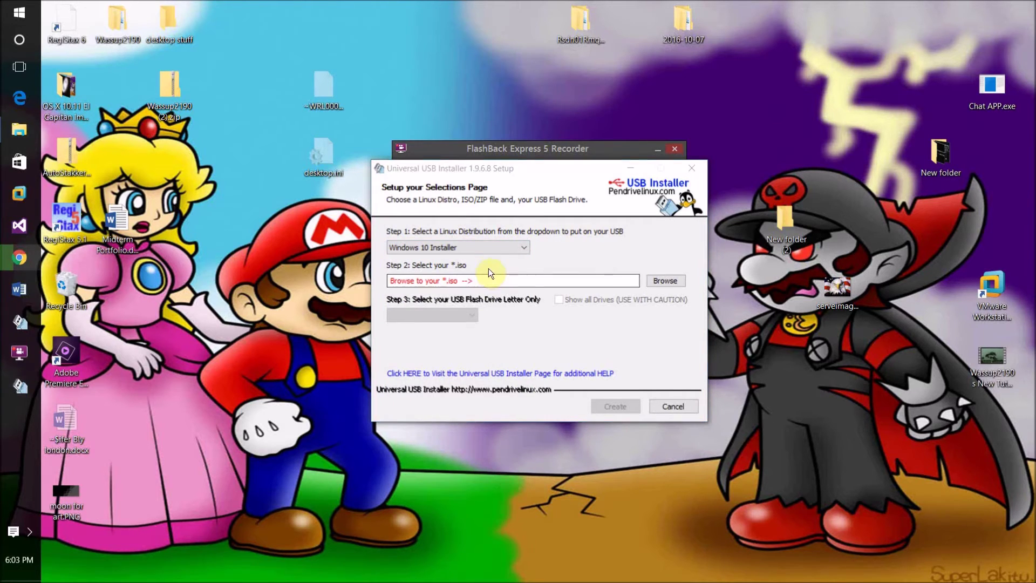
{"action": "left_click", "coordinate": [499, 251]}
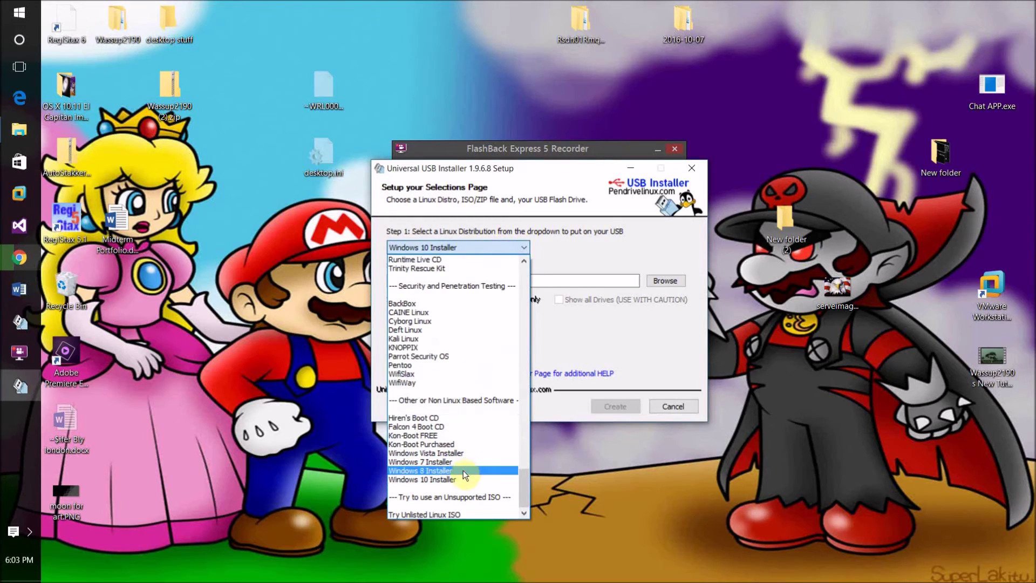
{"action": "left_click", "coordinate": [465, 479]}
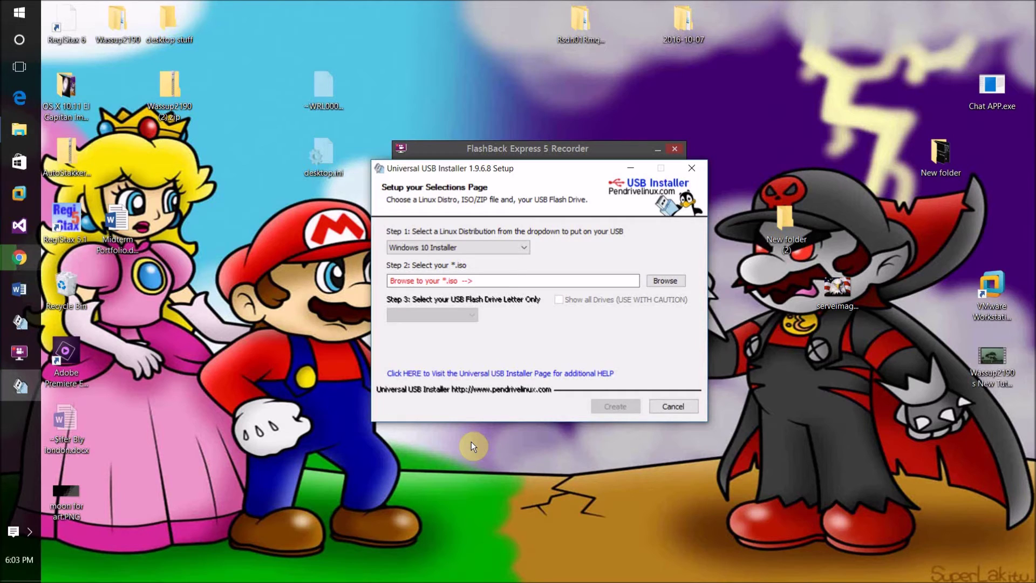
{"action": "left_click", "coordinate": [74, 277]}
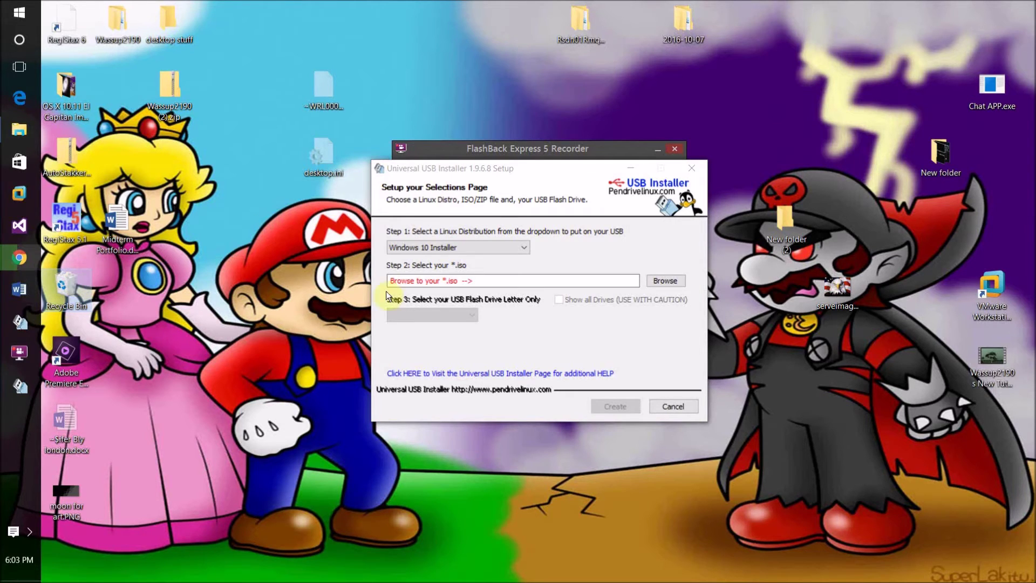
{"action": "left_click", "coordinate": [557, 300]}
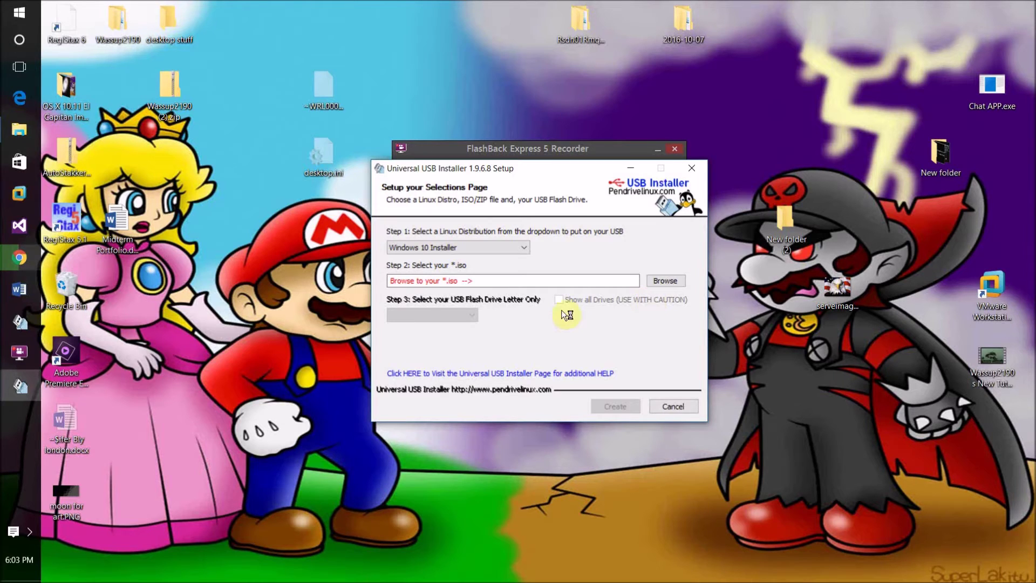
{"action": "left_click", "coordinate": [25, 350]}
{"action": "left_click", "coordinate": [25, 351]}
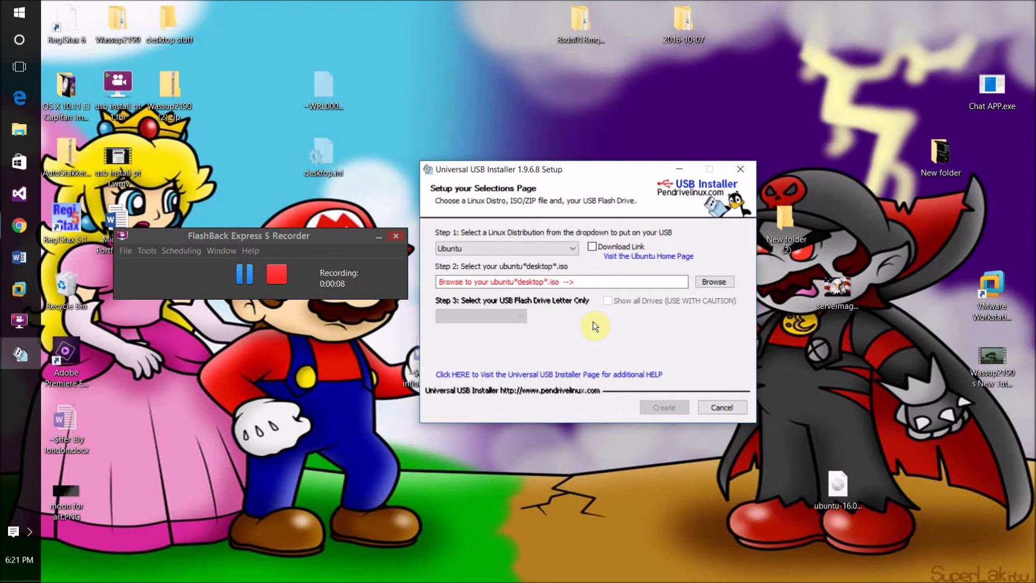
Step: Load ubuntu-16.04.1-desktop-amd64.iso from the Desktop as the ISO for the Ubuntu installation
{"action": "left_click", "coordinate": [718, 279]}
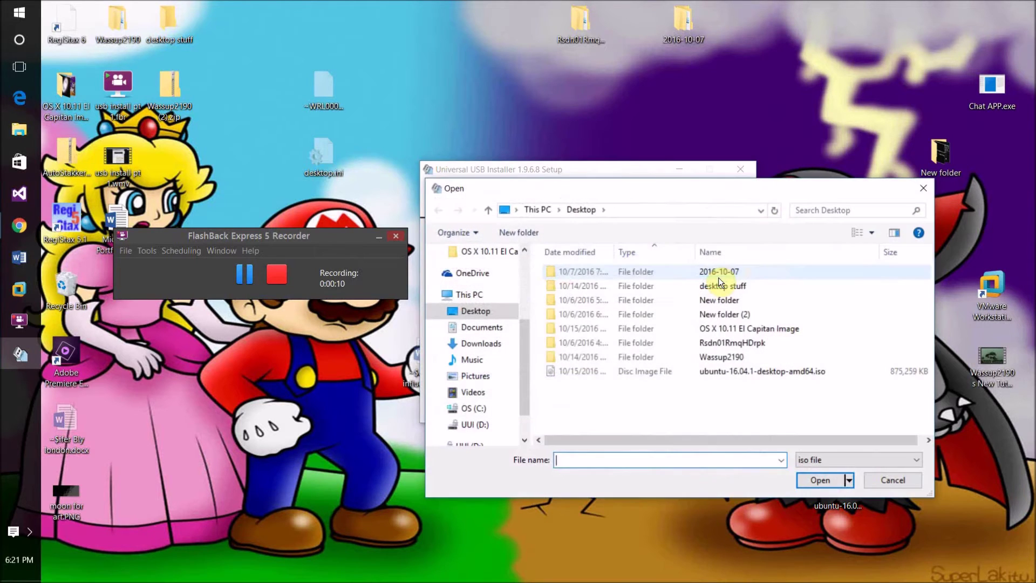
{"action": "left_click", "coordinate": [690, 371]}
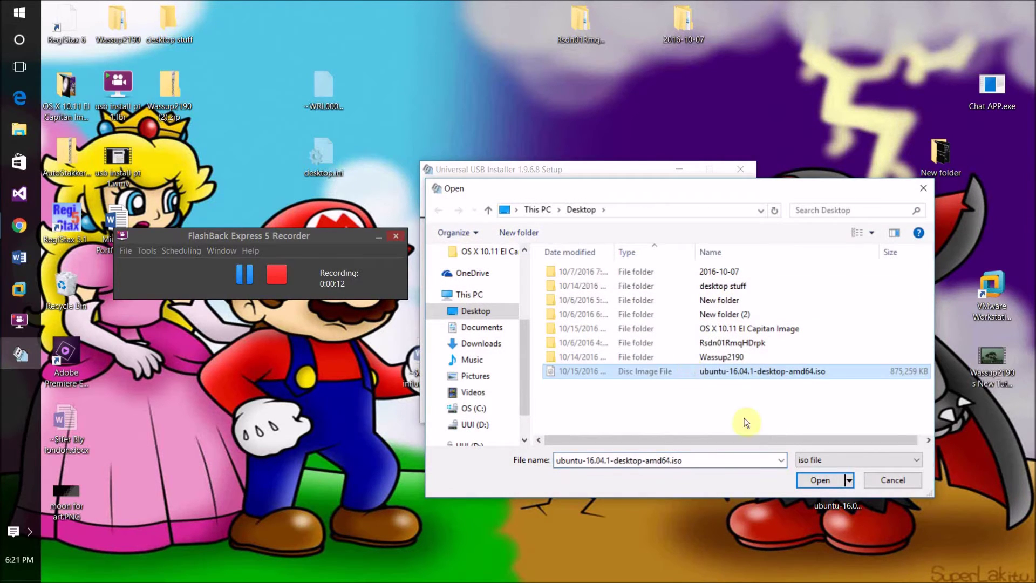
{"action": "left_click", "coordinate": [821, 480]}
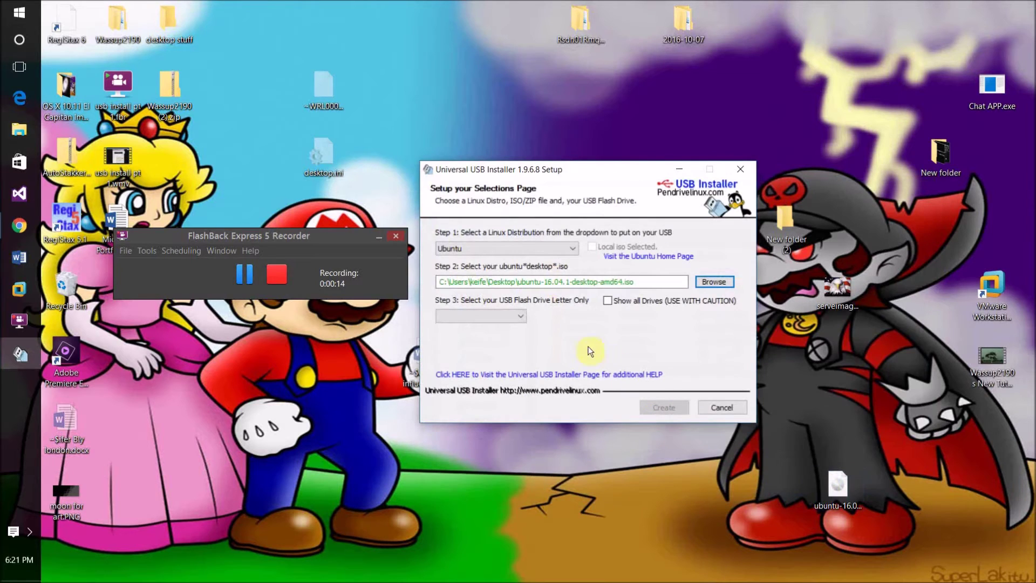
Step: Show all drives and choose D:\UUI 931GB as the target USB flash drive
{"action": "left_click", "coordinate": [519, 321]}
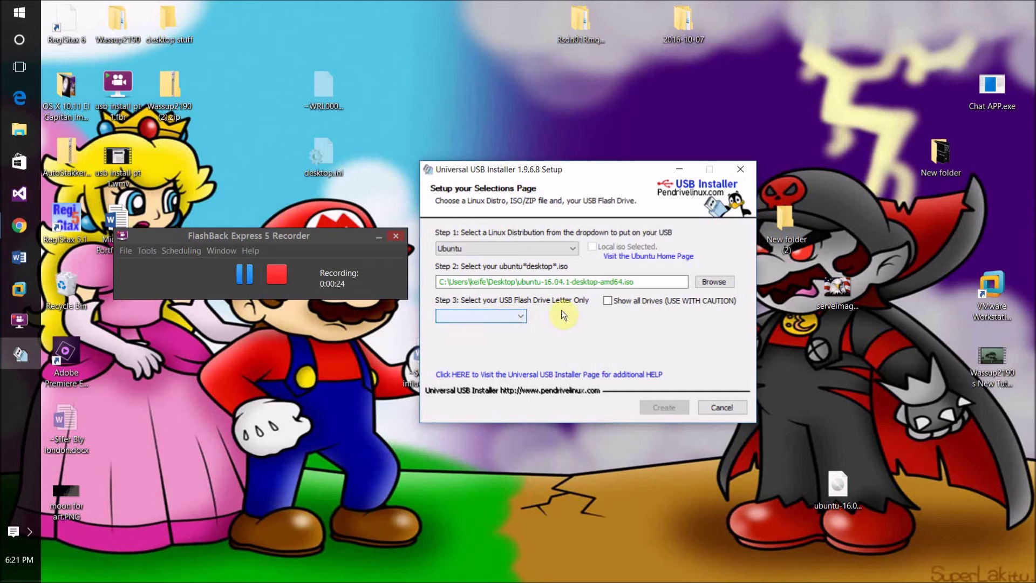
{"action": "left_click", "coordinate": [612, 300]}
{"action": "left_click", "coordinate": [521, 316]}
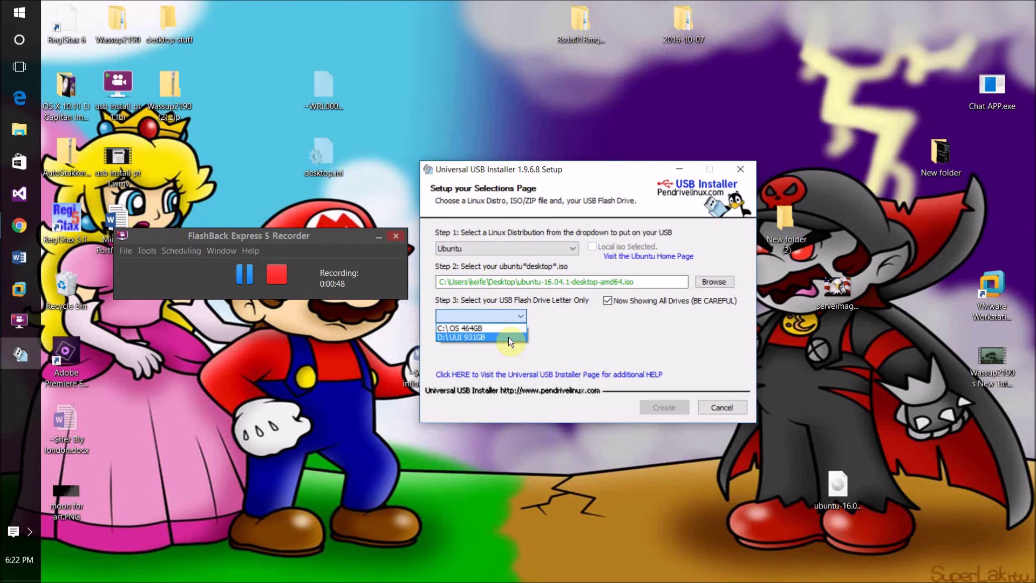
{"action": "left_click", "coordinate": [508, 337]}
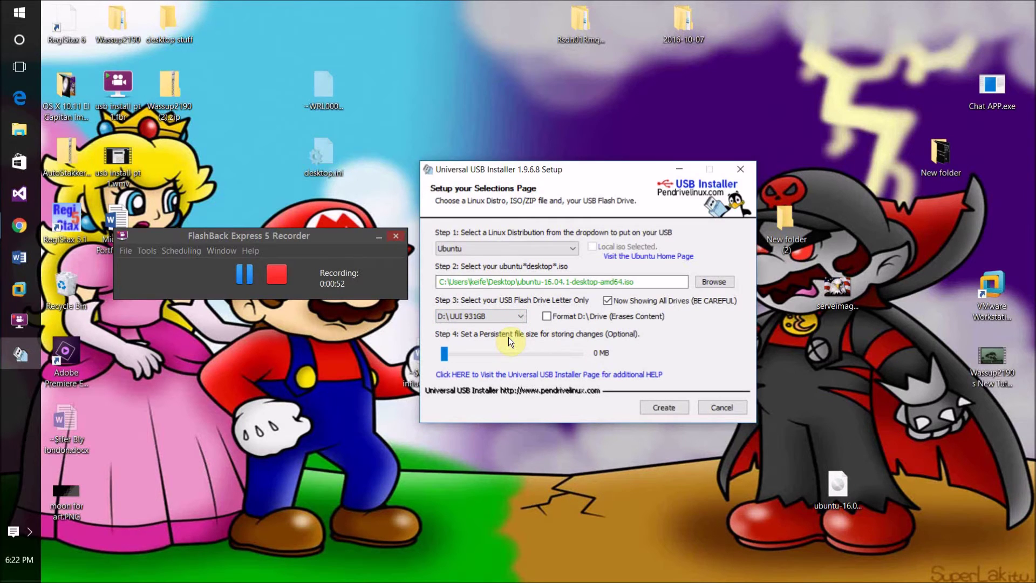
Step: Enable Fat32 formatting of the D: drive and try adjusting the optional persistent file size
{"action": "left_click", "coordinate": [553, 315]}
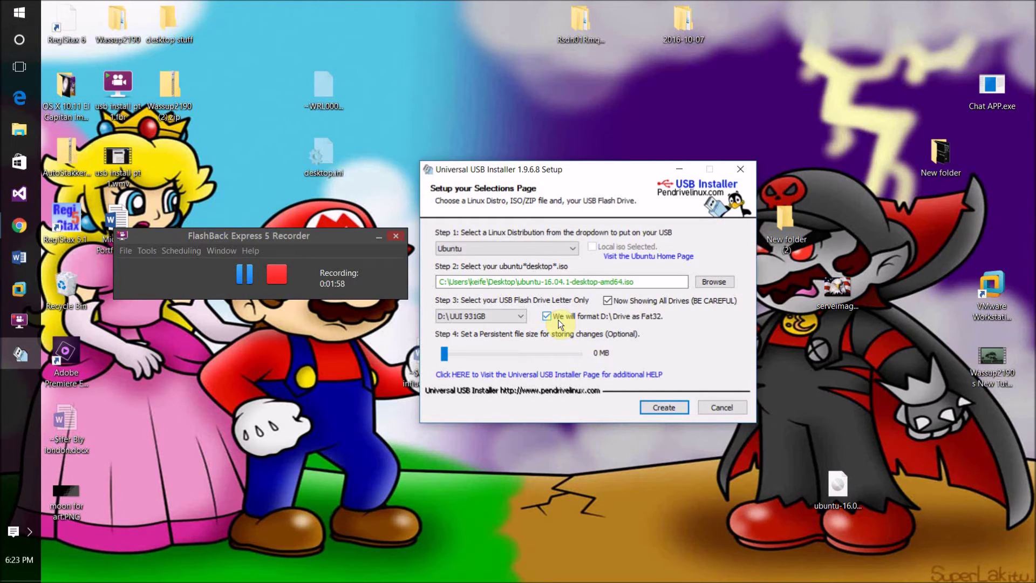
{"action": "mouse_move", "coordinate": [444, 359]}
{"action": "left_mouse_down"}
{"action": "mouse_move", "coordinate": [599, 359]}
{"action": "mouse_move", "coordinate": [433, 367]}
{"action": "left_mouse_up"}
{"action": "left_click_drag", "start_coordinate": [444, 354], "coordinate": [577, 351]}
Step: Start creating the bootable Ubuntu drive, confirm the actions on D:, and move the extraction progress window clear of the installer log
{"action": "left_click", "coordinate": [665, 406]}
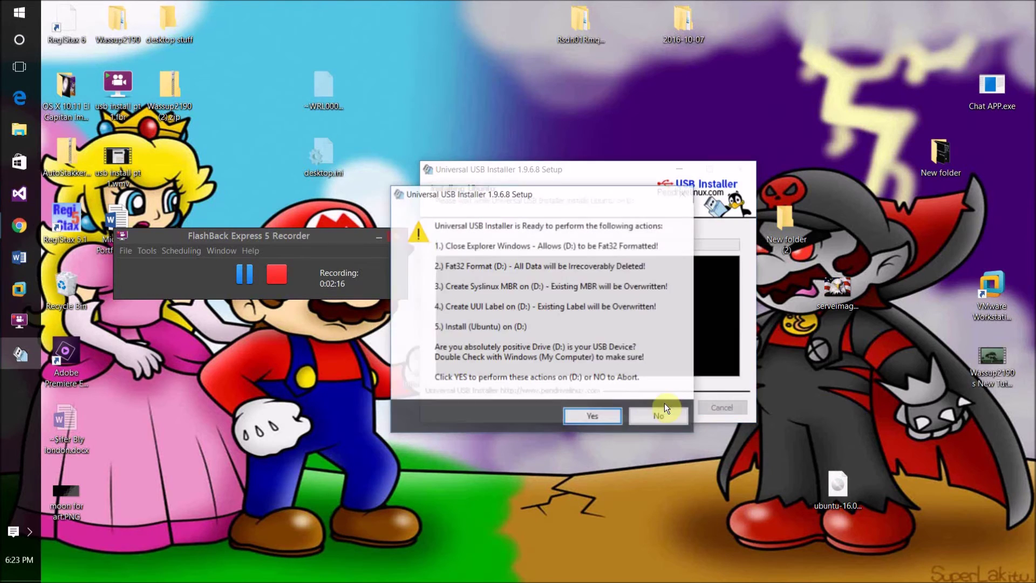
{"action": "left_click", "coordinate": [616, 424]}
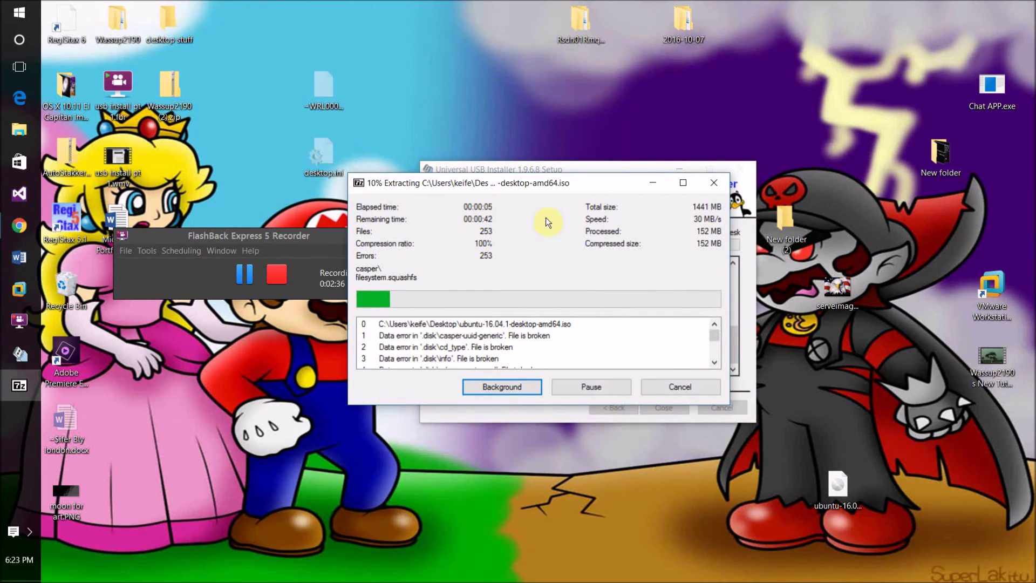
{"action": "left_click_drag", "start_coordinate": [556, 183], "coordinate": [485, 432]}
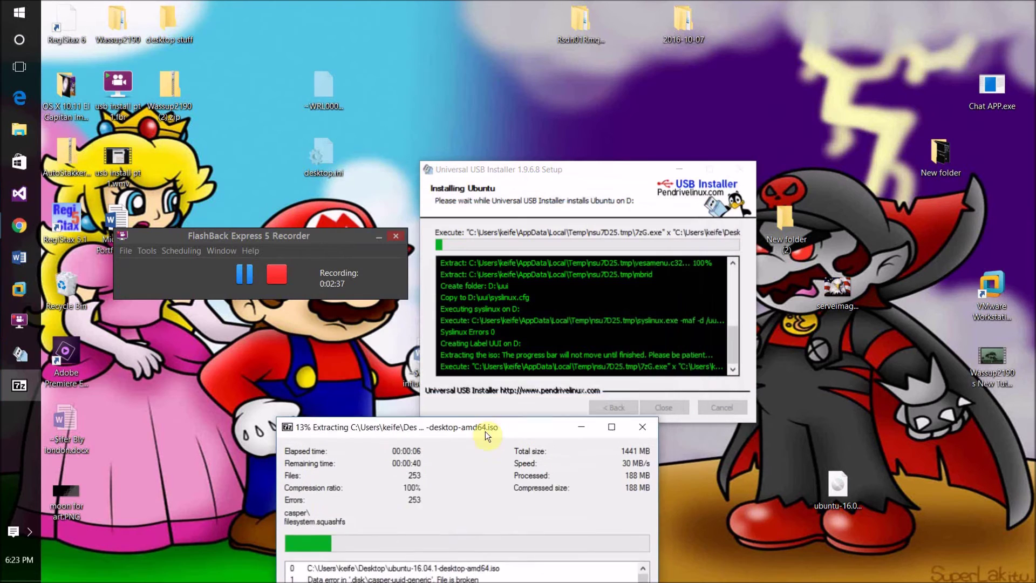
{"action": "left_click", "coordinate": [531, 341]}
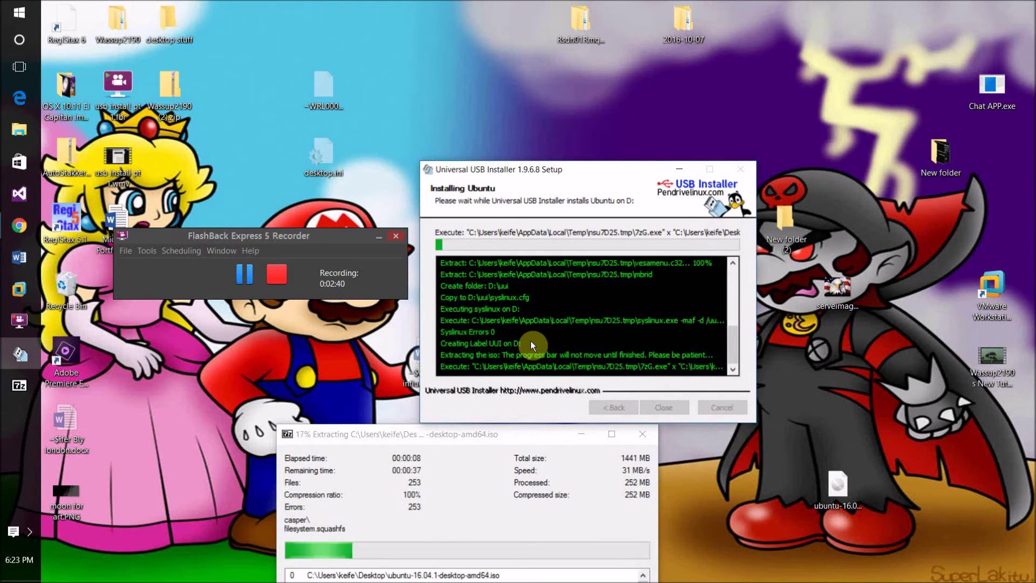
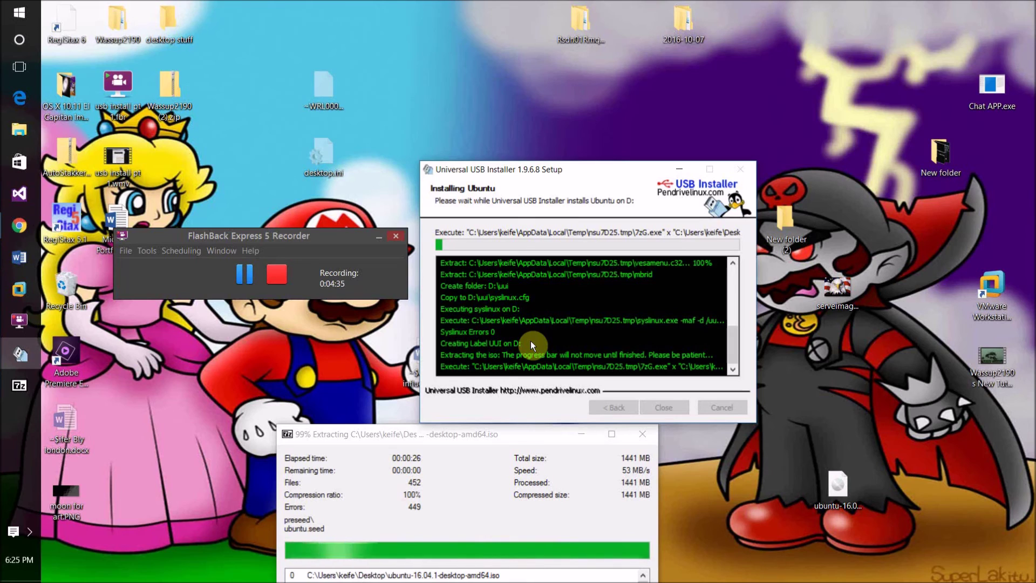
{"action": "left_click", "coordinate": [281, 276]}
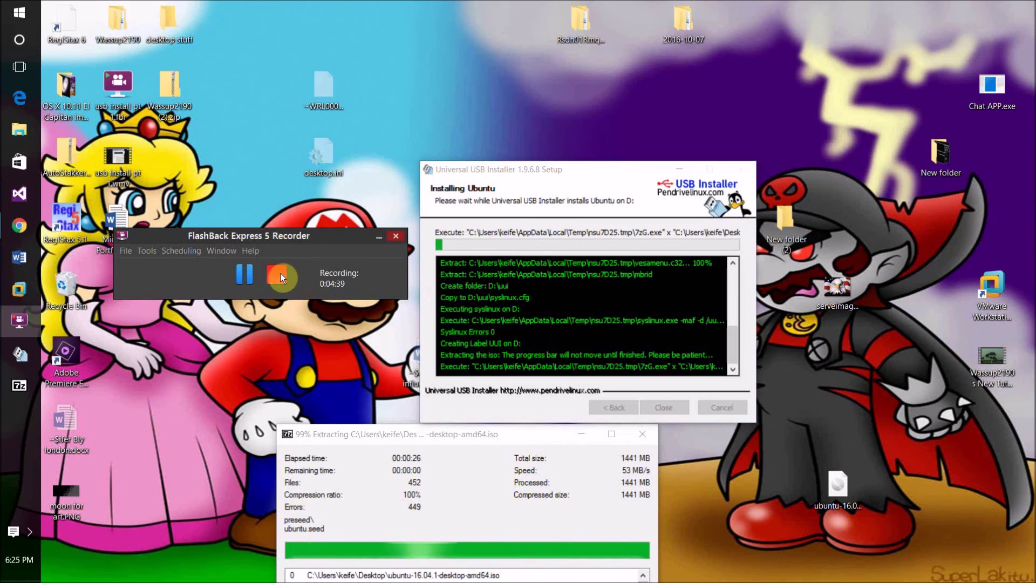